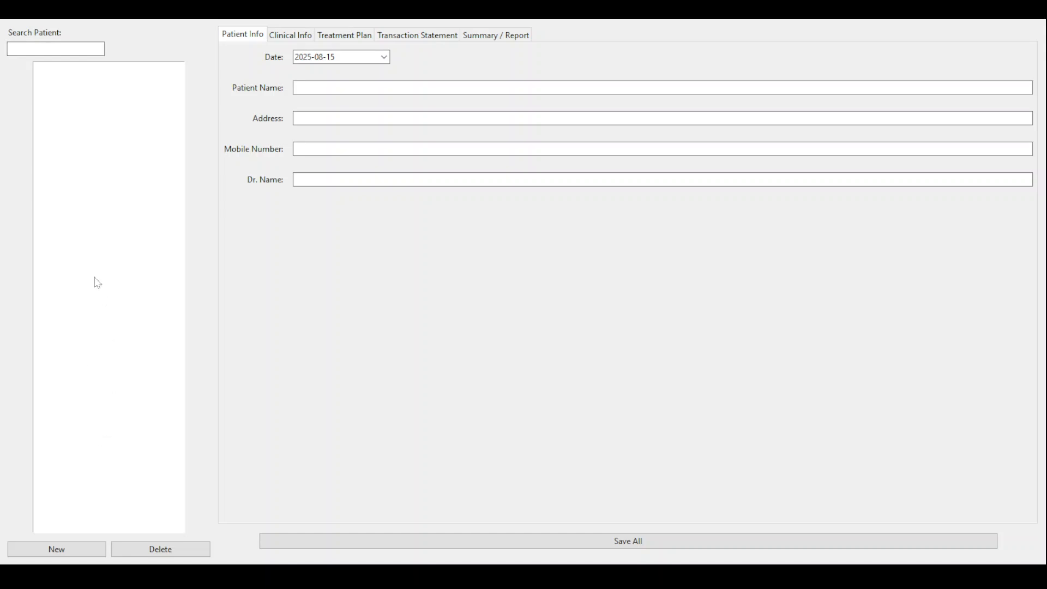
- Enter the new patient's full name and home city address
click(65, 50)
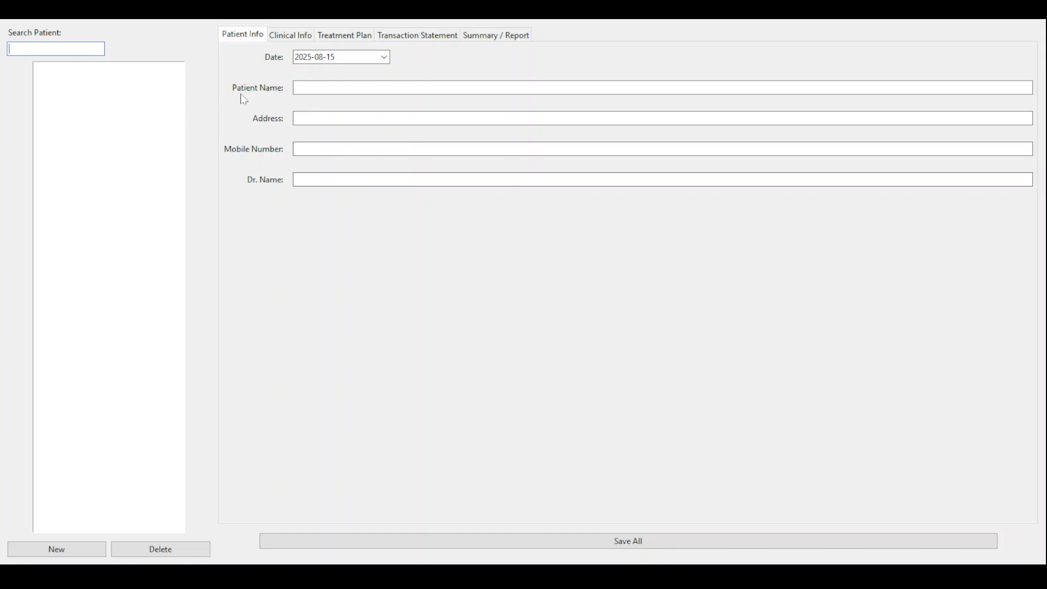
click(379, 61)
click(362, 89)
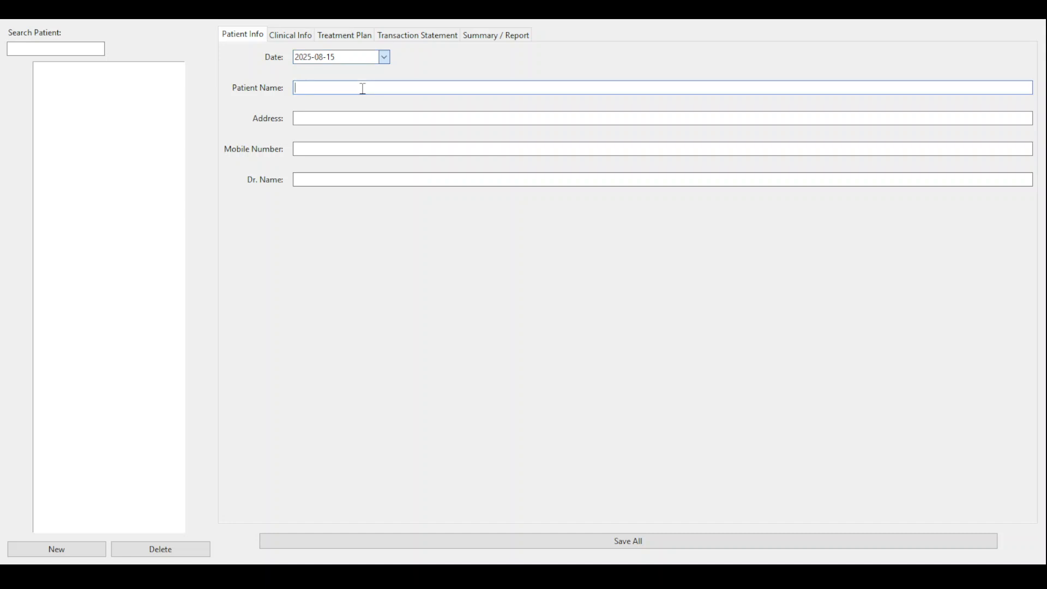
click(349, 113)
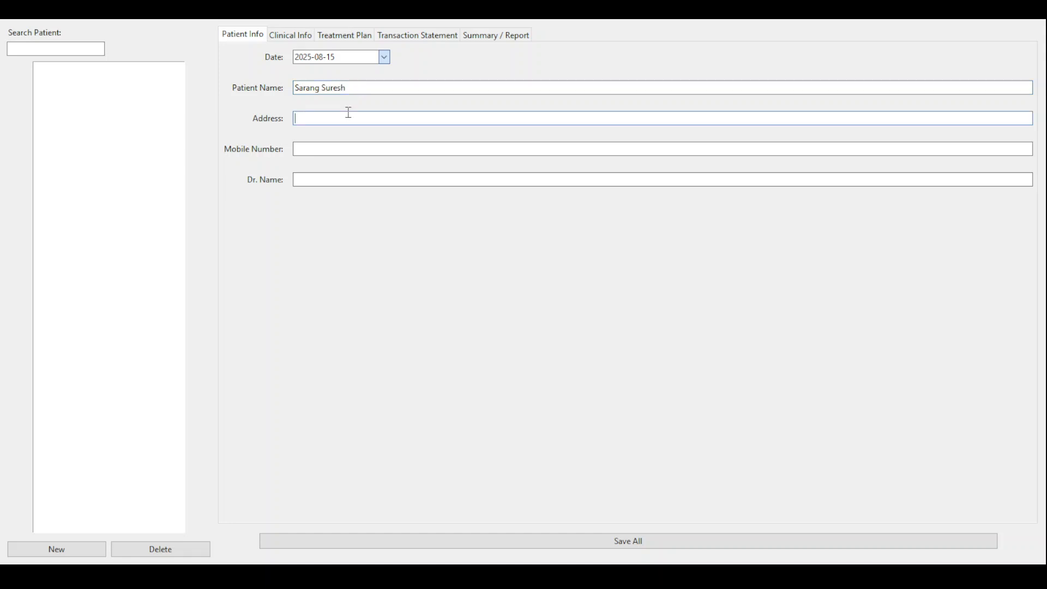
text(Hyderabad)
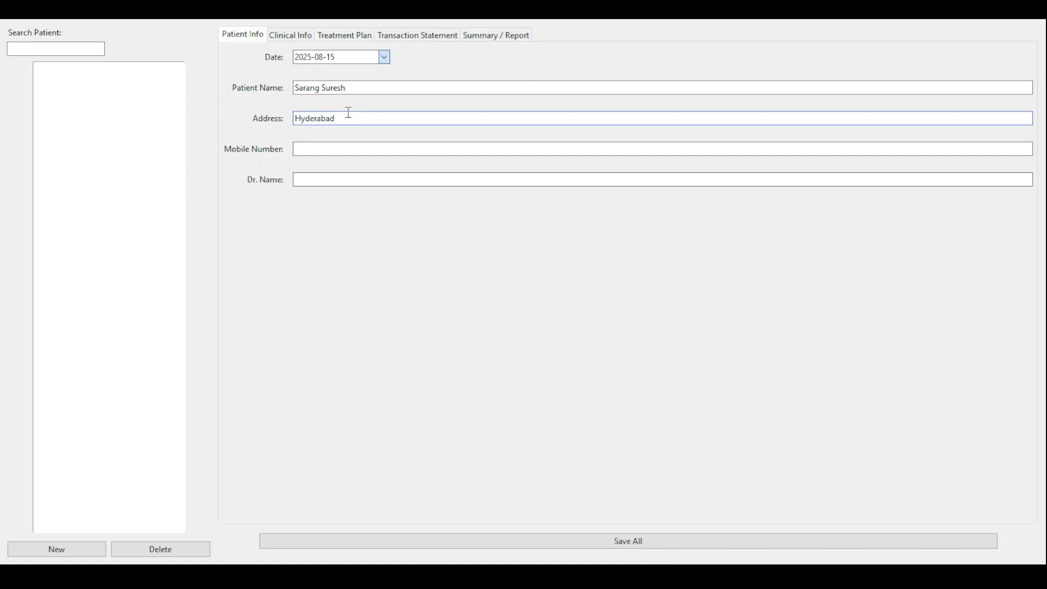
- Add the patient's mobile number and doctor's name, then save the patient to the list
click(355, 149)
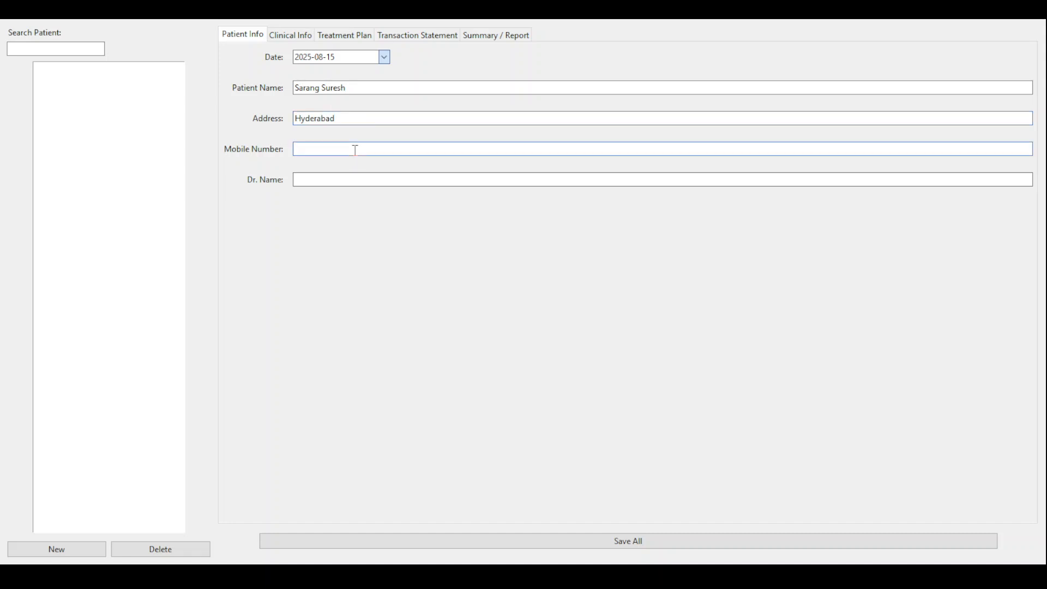
click(356, 176)
text(SSH)
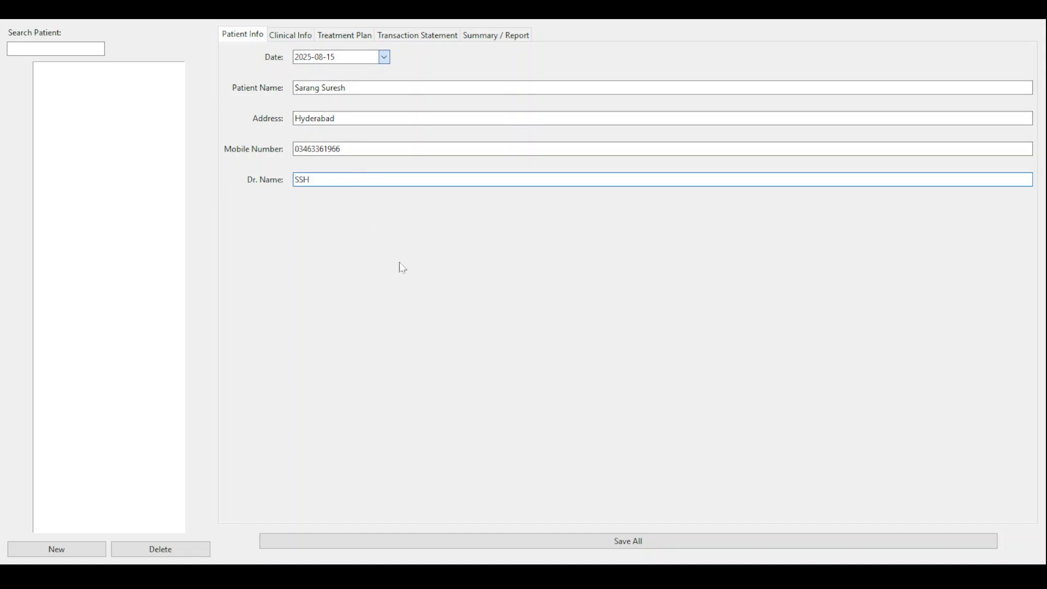
click(547, 544)
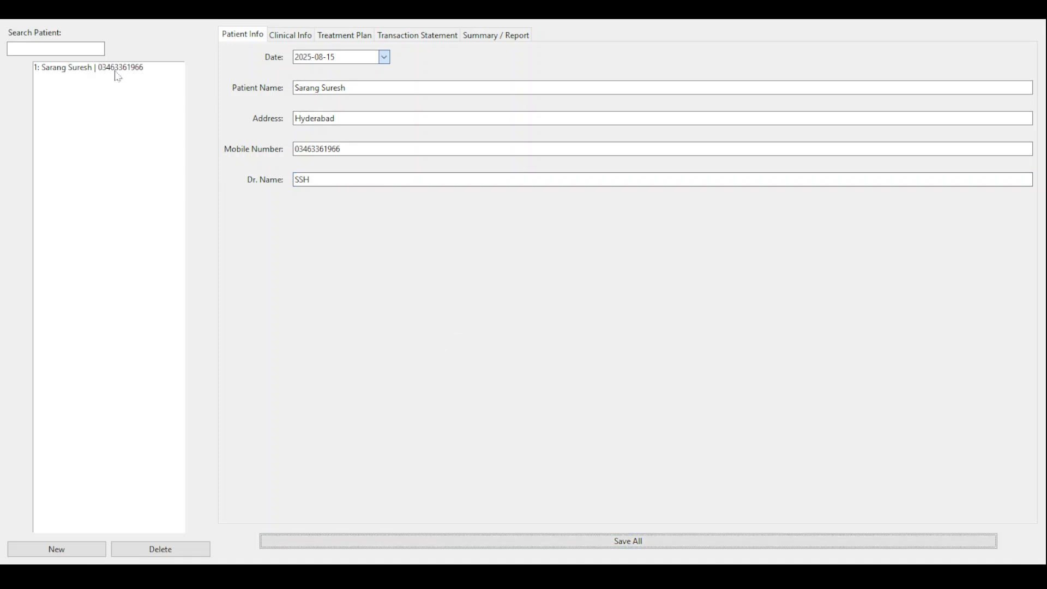
- Enter ABC as chief complaint, DEF as presenting history, and GHIXYZ as medical history
click(293, 37)
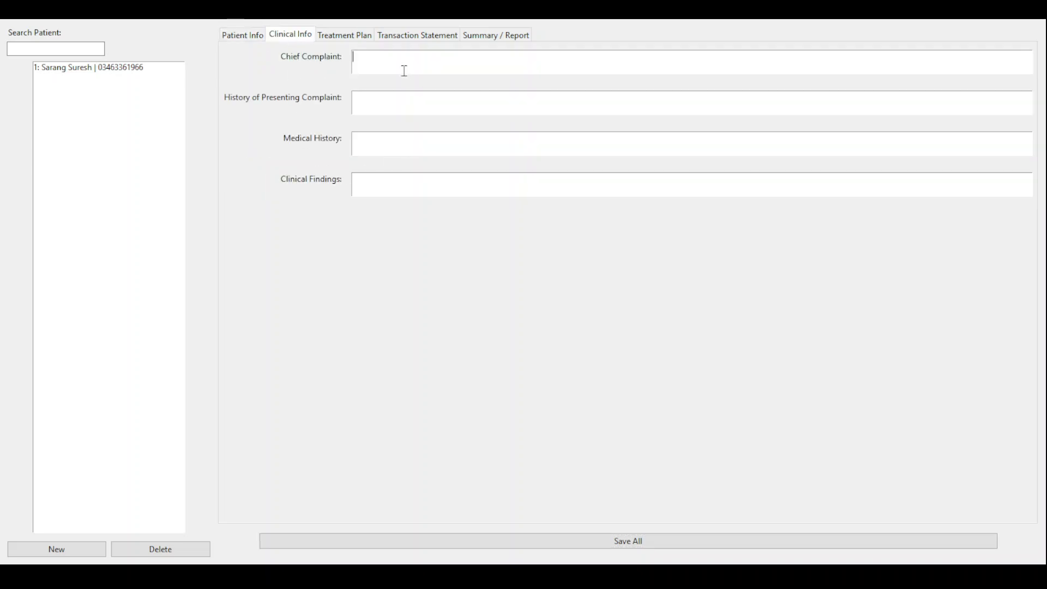
text(ABC)
click(408, 97)
text(DEF)
click(416, 138)
text(GHI)
text(XYZ)
click(326, 36)
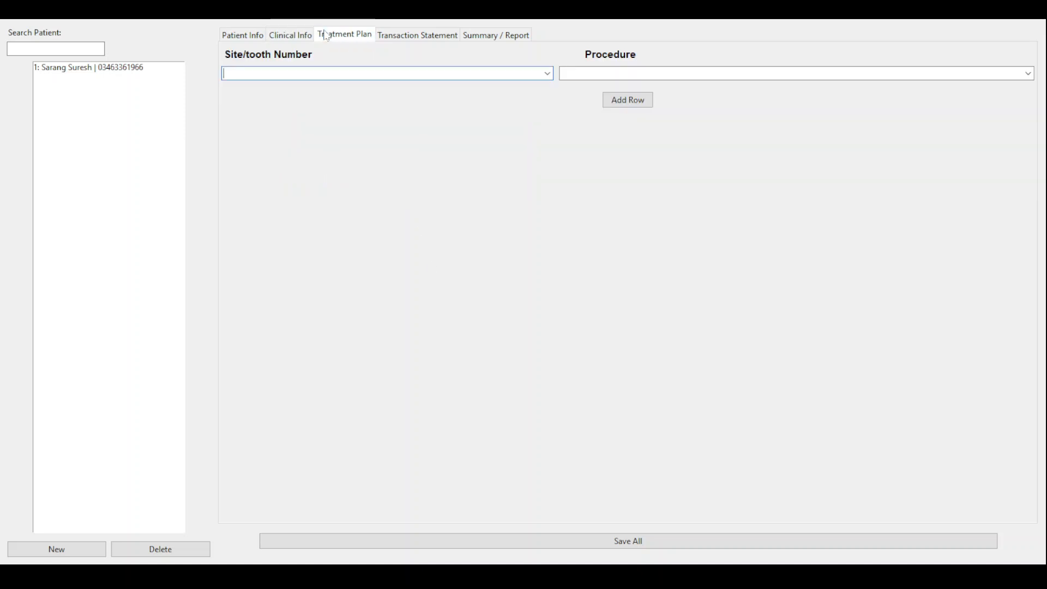
- Plan D4341 scaling for the Lower Left quad in the first row
click(551, 79)
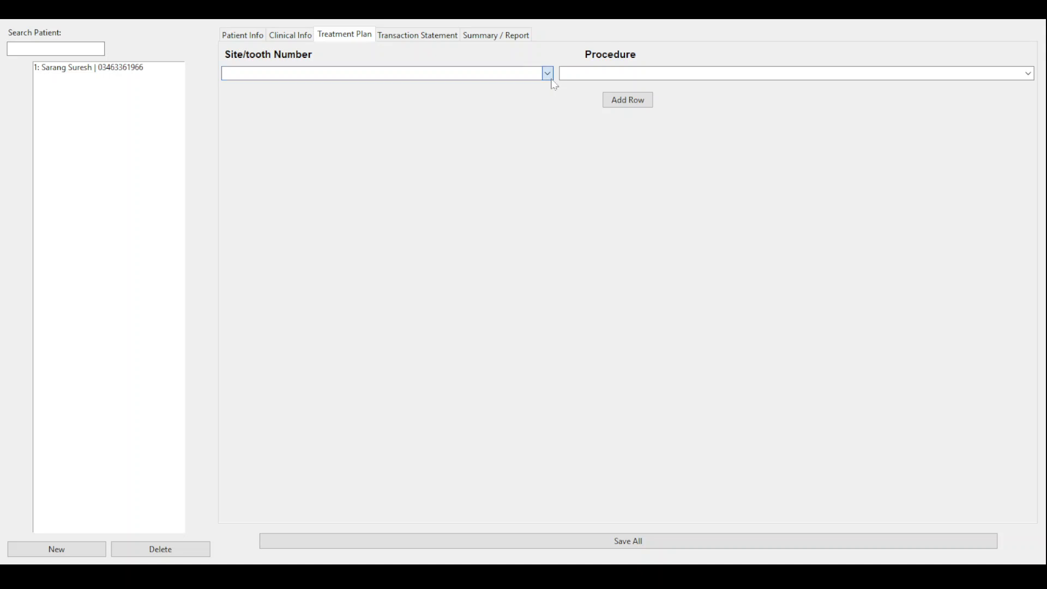
click(341, 97)
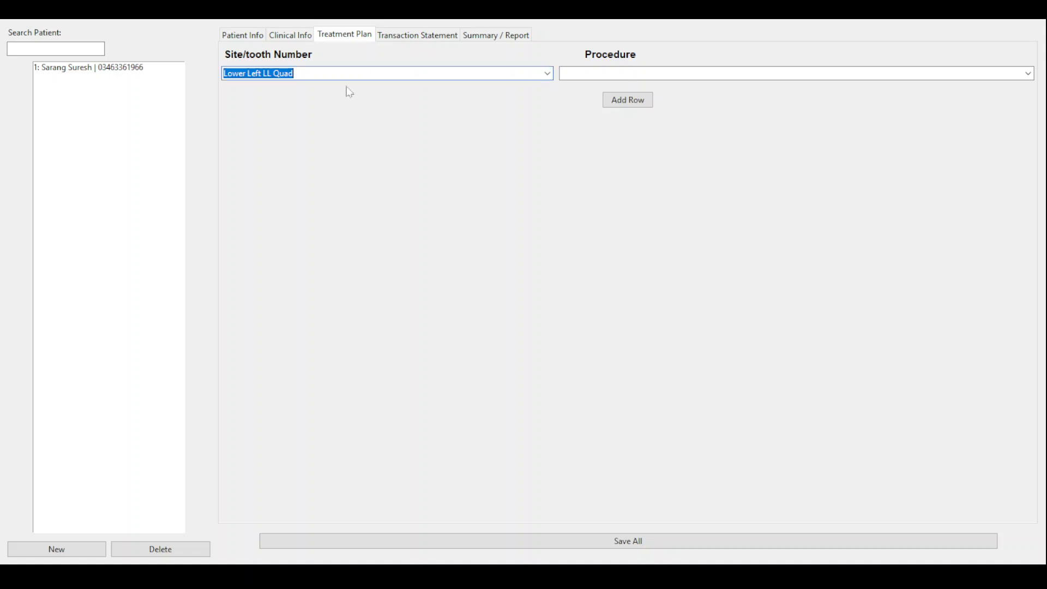
click(617, 71)
text(S)
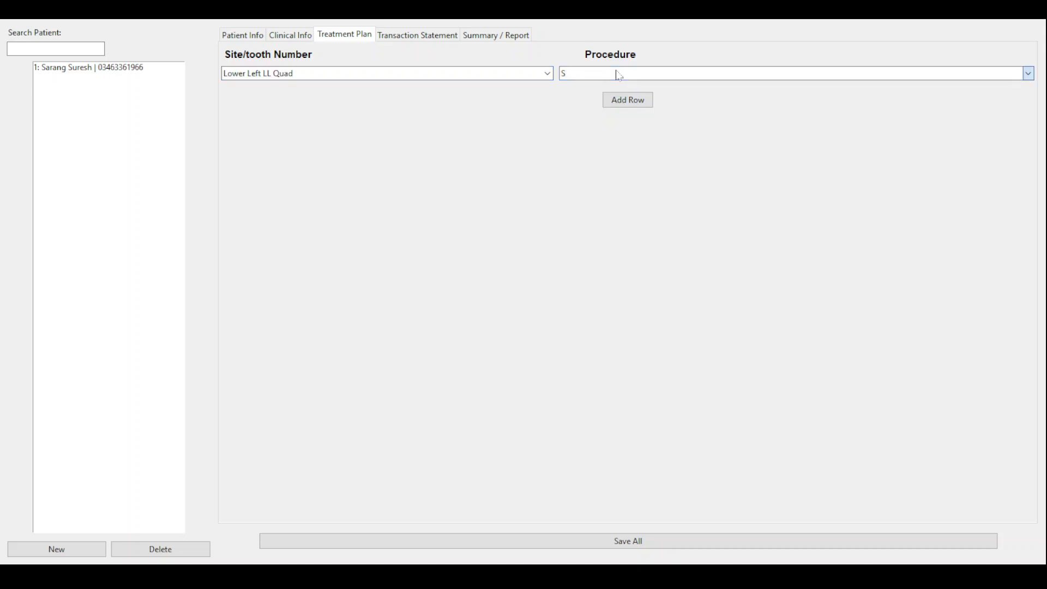
text(C)
key(Return)
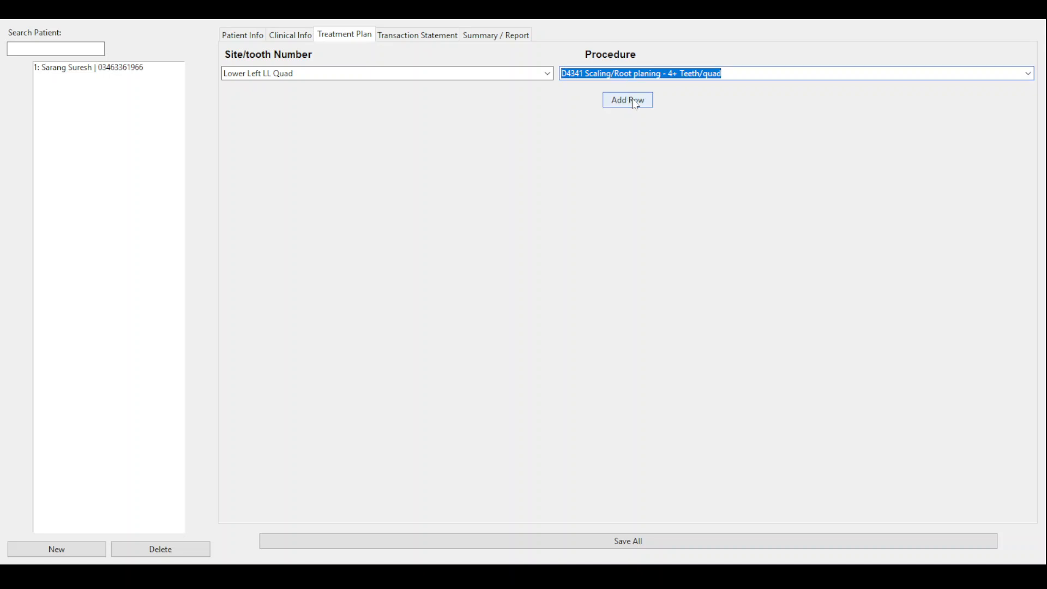
- Add a second row planning the D2332 anterior composite on tooth #12
click(628, 100)
click(546, 94)
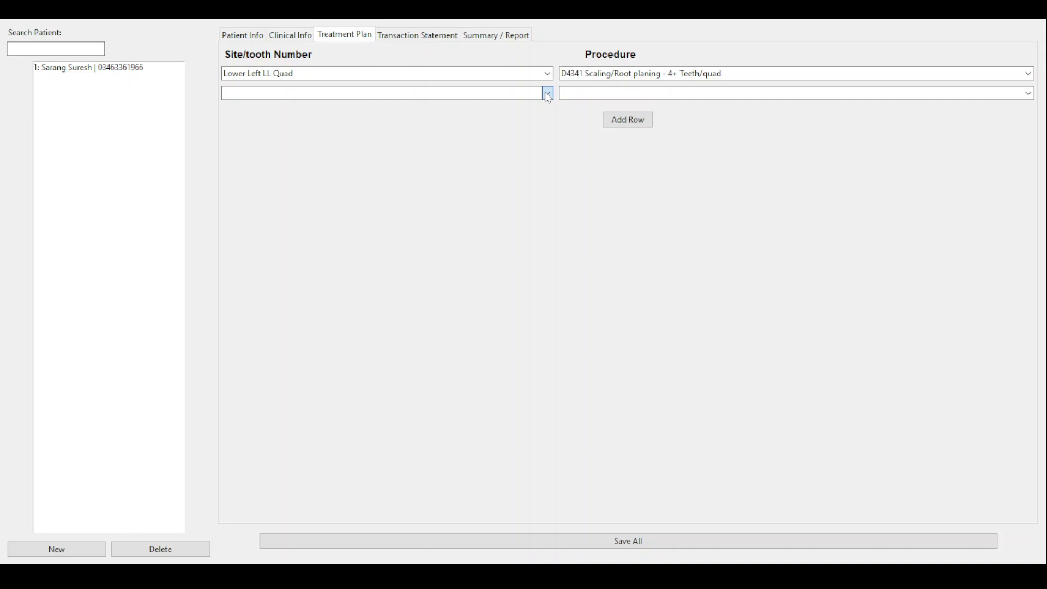
click(440, 166)
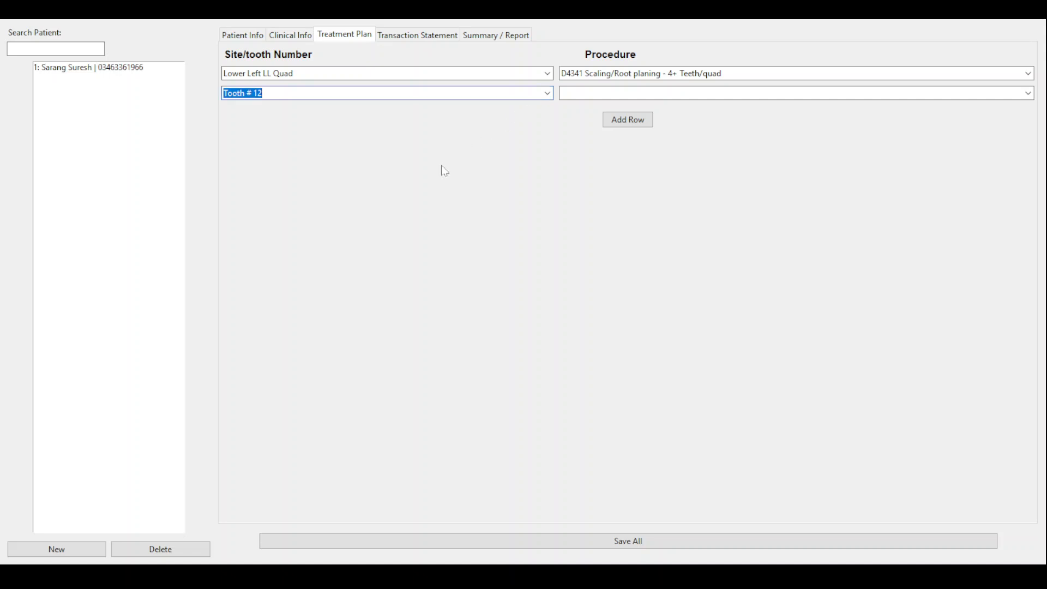
click(610, 98)
click(658, 123)
click(630, 94)
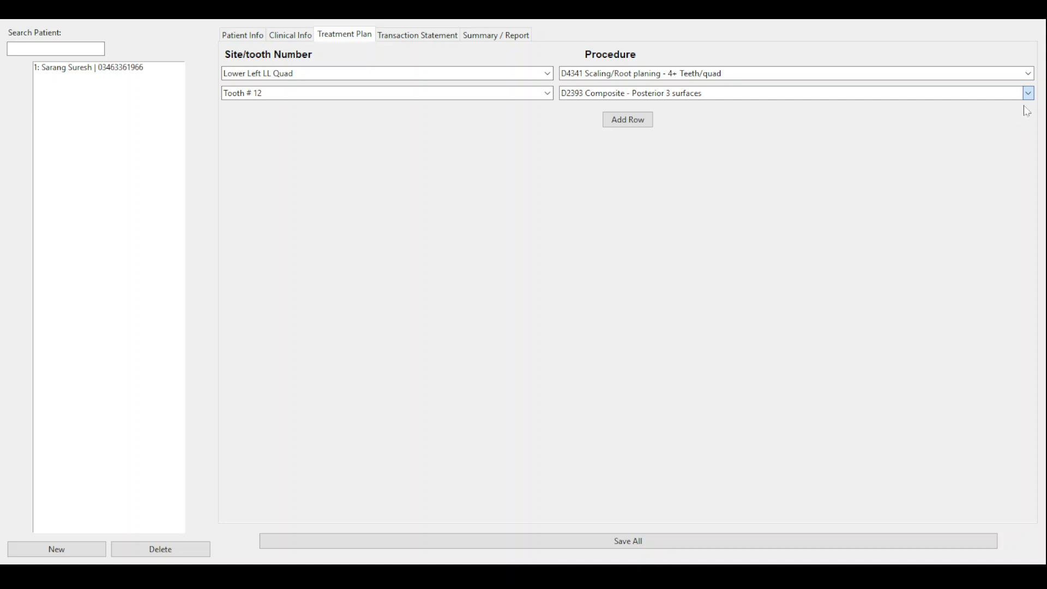
click(933, 122)
- Add a third row planning the D7140 extraction of tooth #26
click(628, 120)
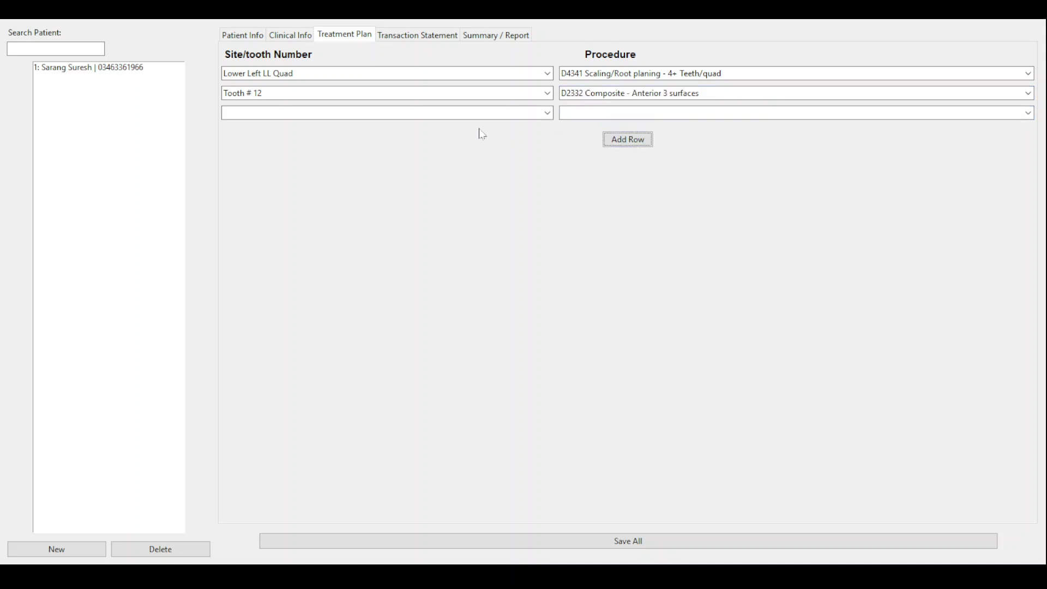
click(548, 114)
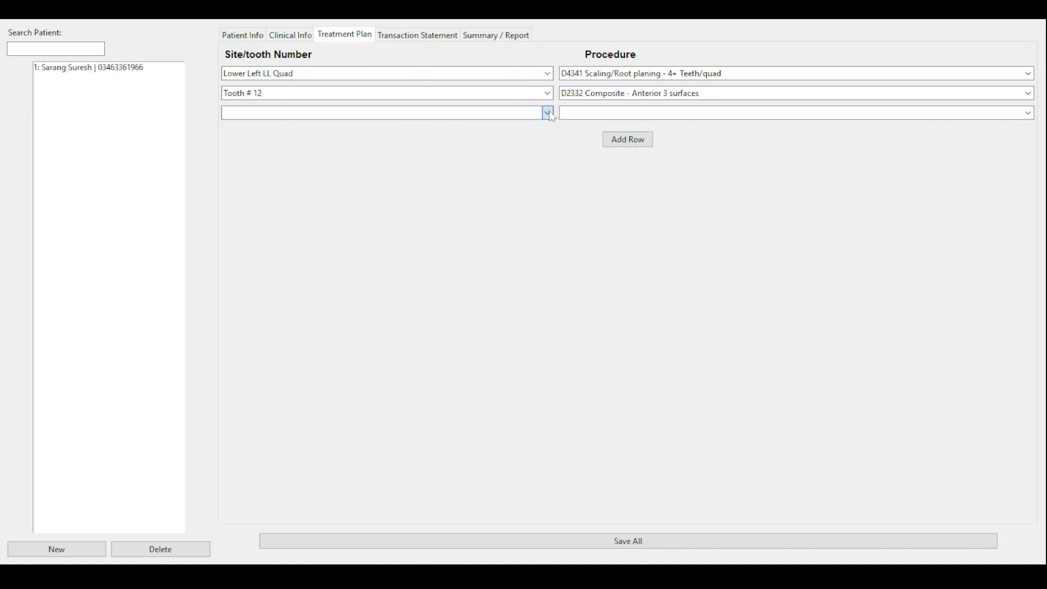
click(402, 196)
click(778, 113)
text(EX)
text(T)
click(690, 173)
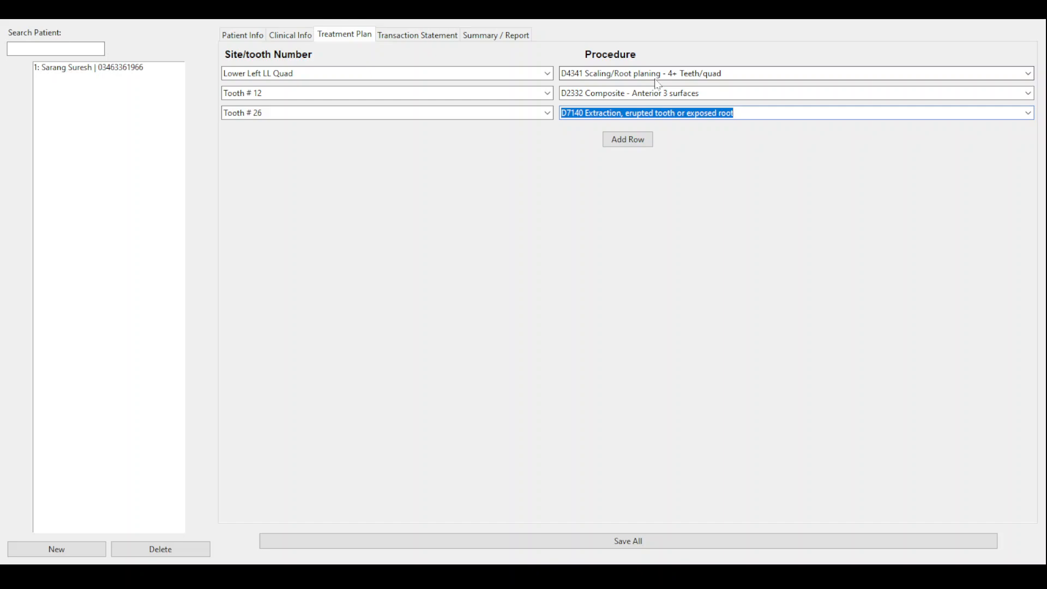
click(400, 38)
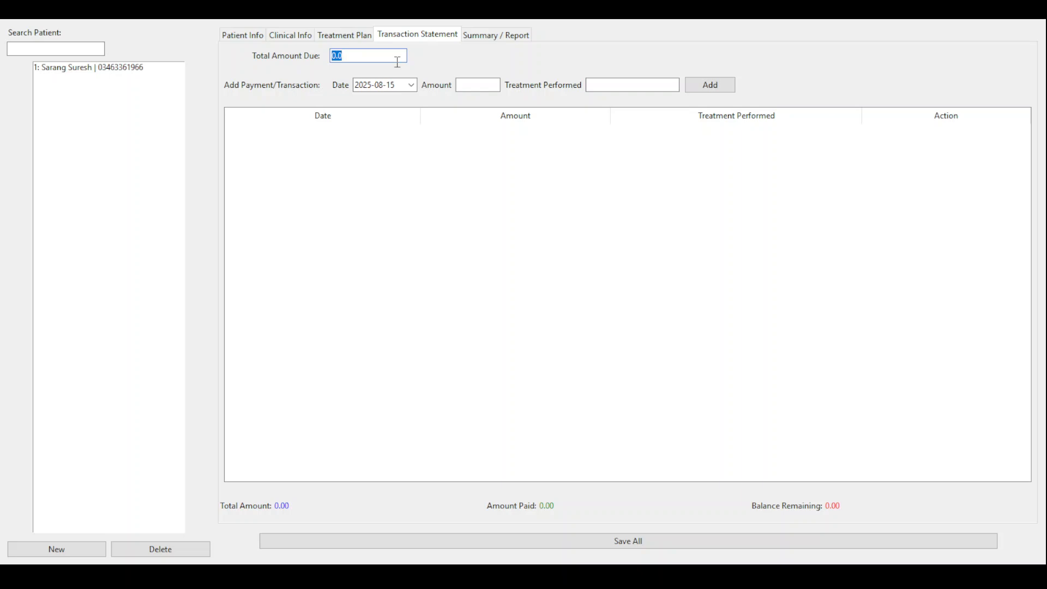
- Set total amount due to 30000 and add a 12000 EXTRACTION payment, leaving 18000
text(30000)
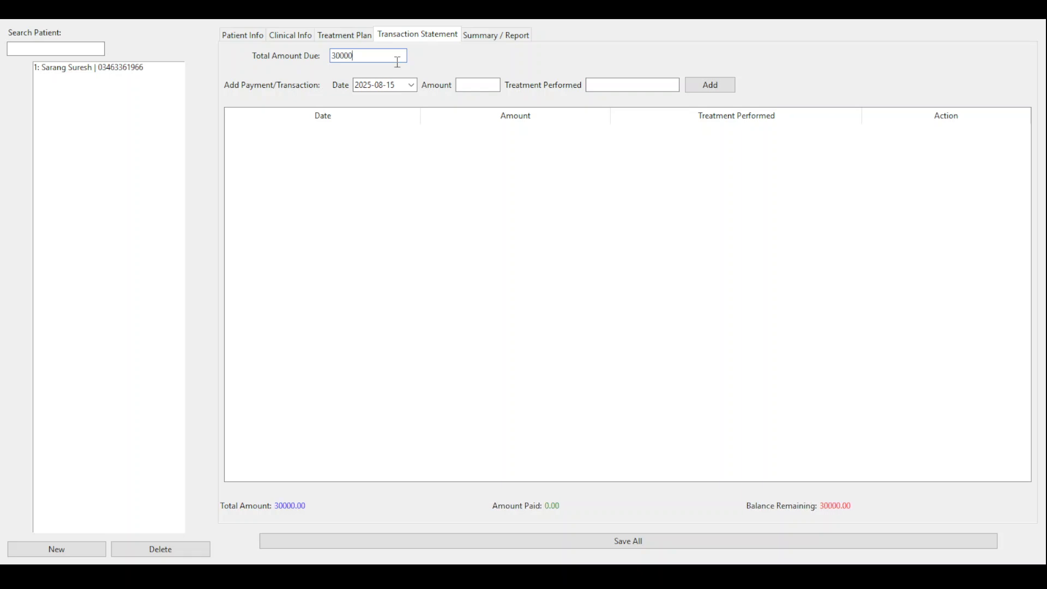
click(411, 88)
click(472, 87)
text(12000)
click(612, 85)
text(eXTRA)
key(BackSpace)
key(BackSpace)
key(BackSpace)
key(BackSpace)
key(BackSpace)
text(EXTRACTION)
click(690, 85)
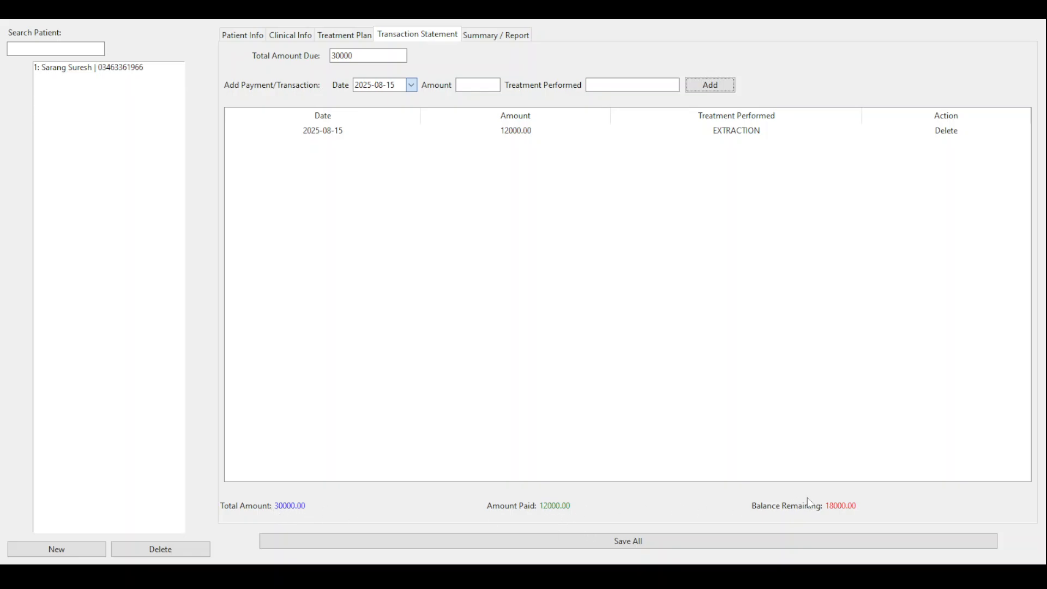
- Add a 5000 EXTRACTION payment dated 2025-08-14, leaving 13000 due, and save everything
click(649, 544)
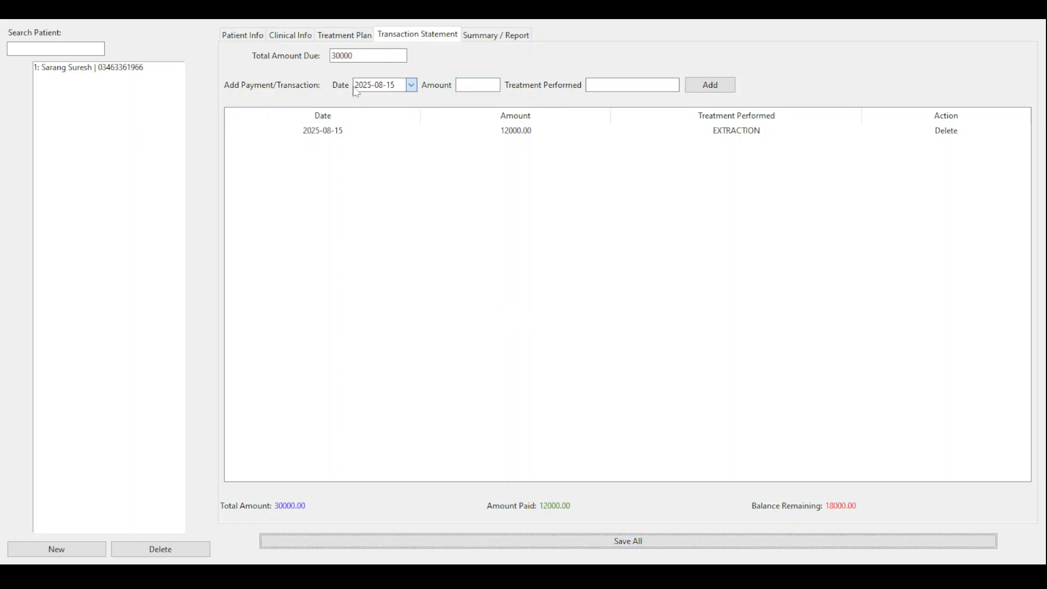
click(411, 87)
click(410, 88)
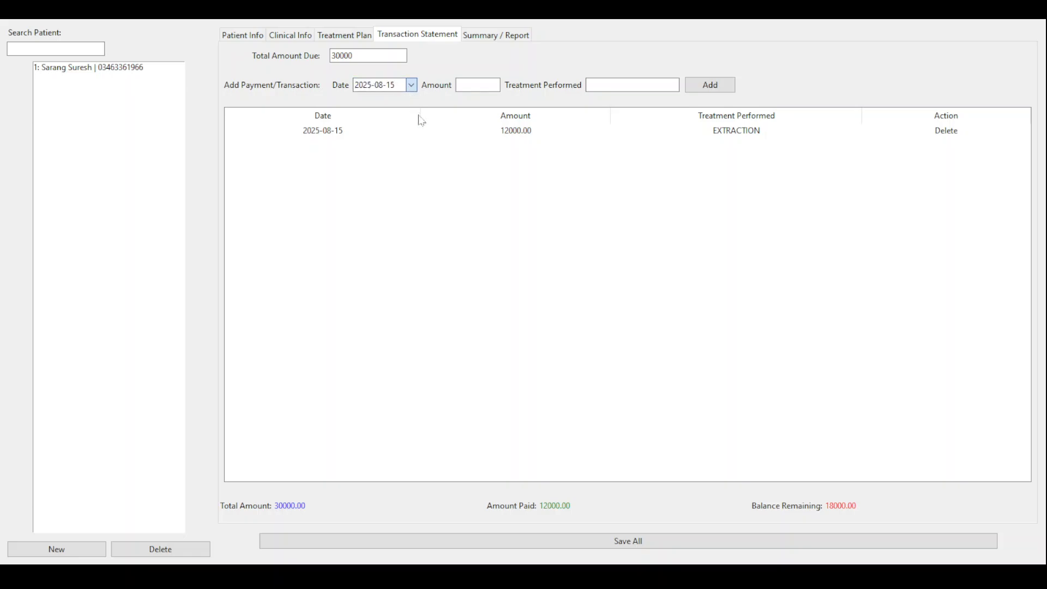
click(444, 170)
click(461, 86)
text(5000)
click(632, 85)
text(EXTRACTION)
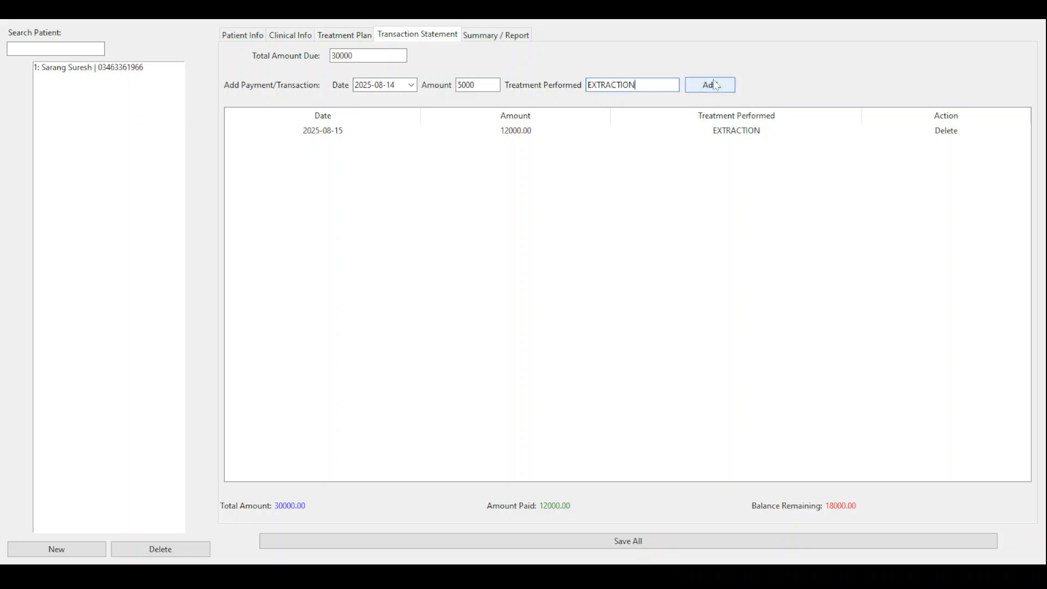
click(713, 85)
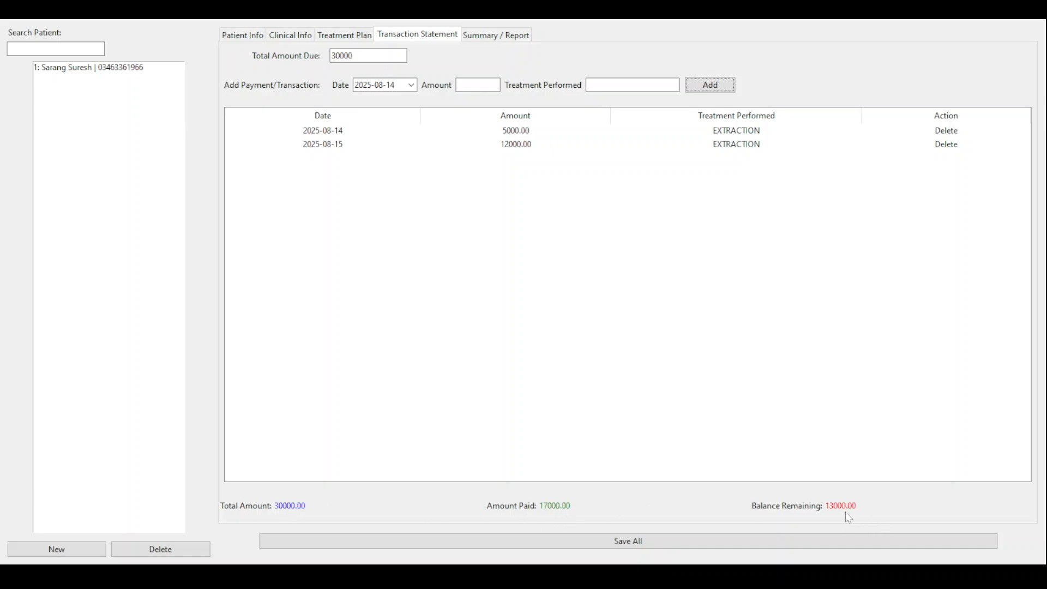
click(608, 548)
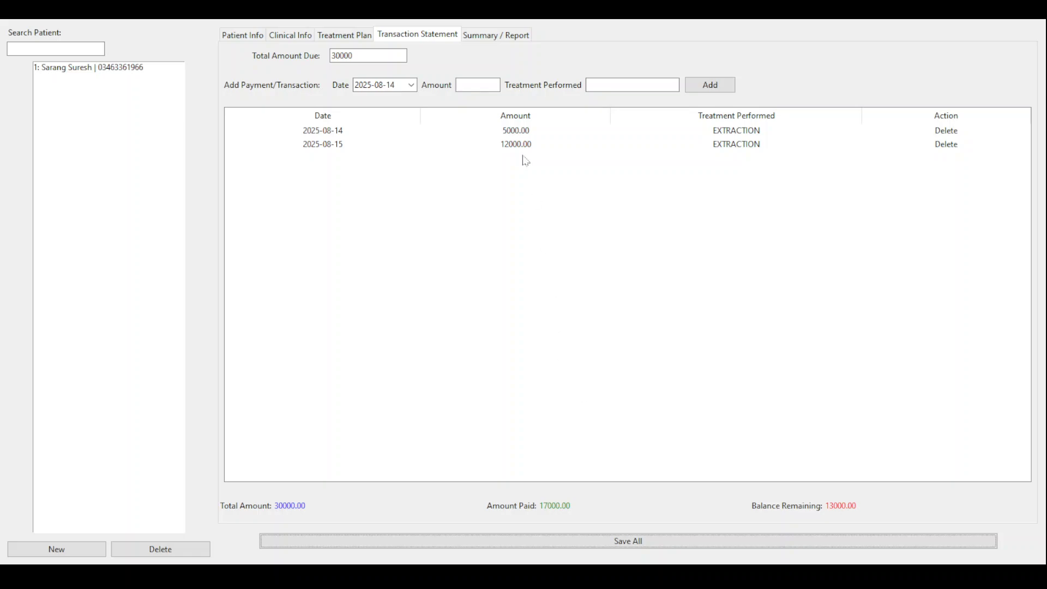
click(494, 36)
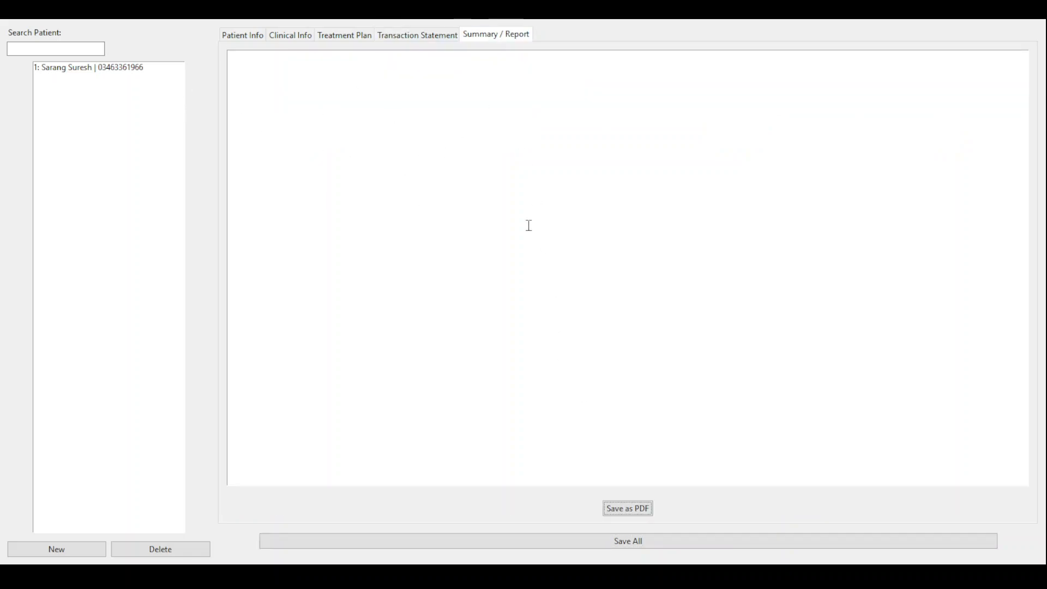
- Load the patient into the summary report, export it as PDF, save, and start a new record
click(135, 68)
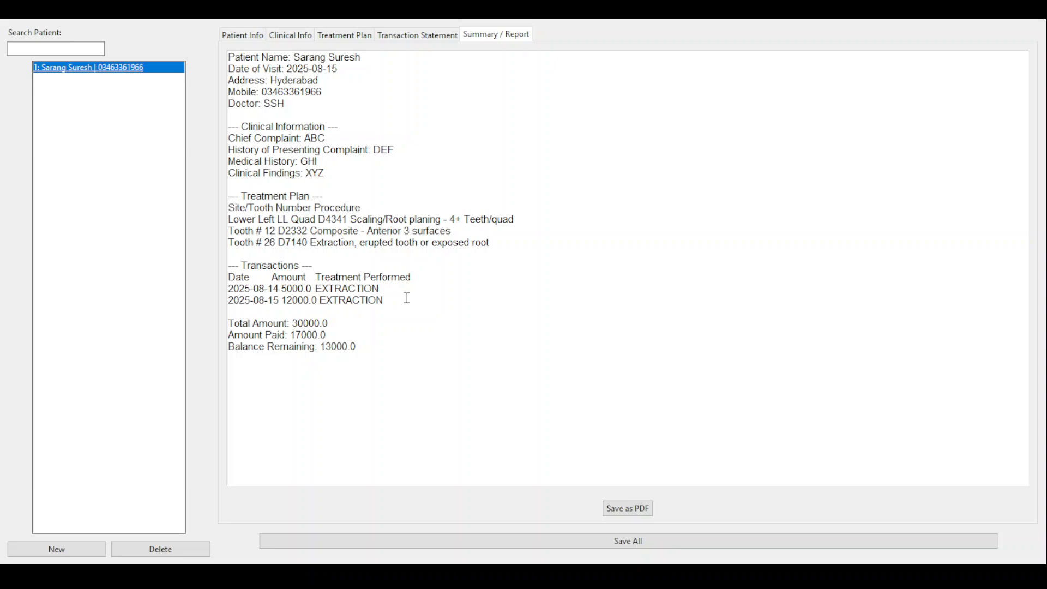
click(630, 503)
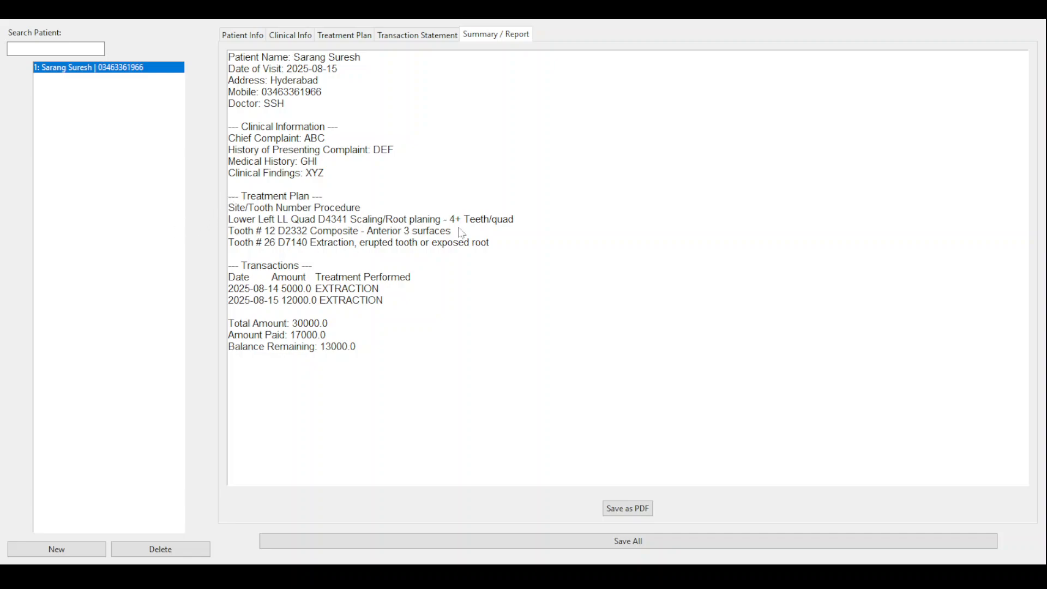
click(477, 326)
click(491, 541)
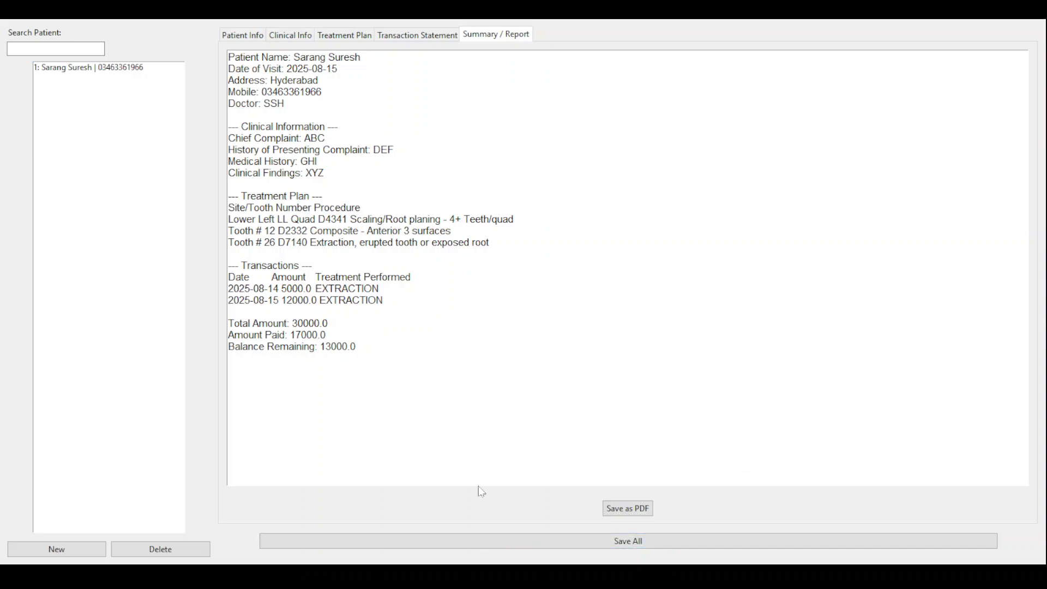
click(95, 548)
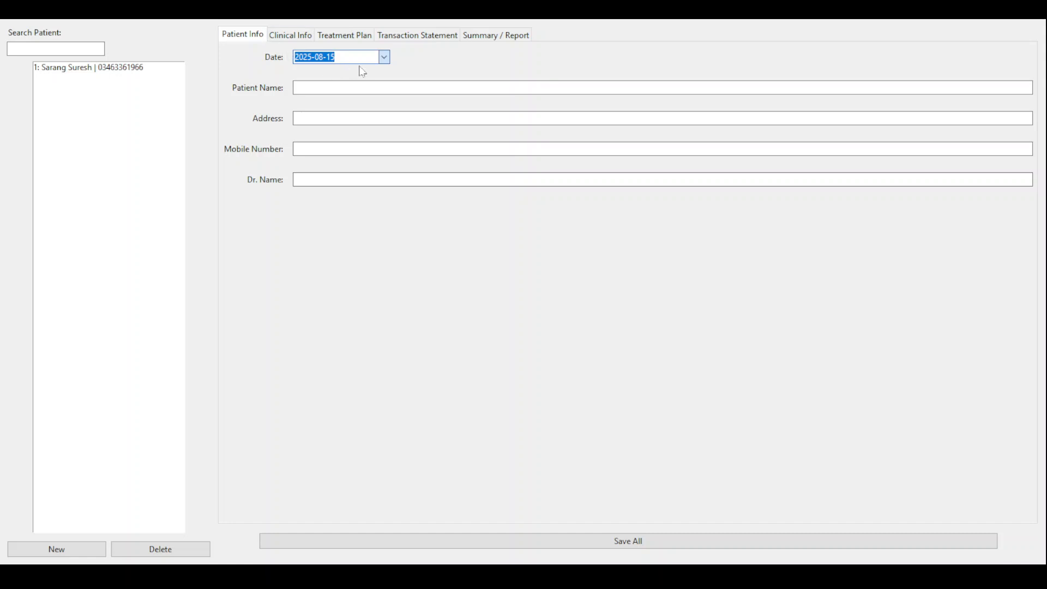
- Fill the second patient's address and mobile number fields and save the new record
click(379, 87)
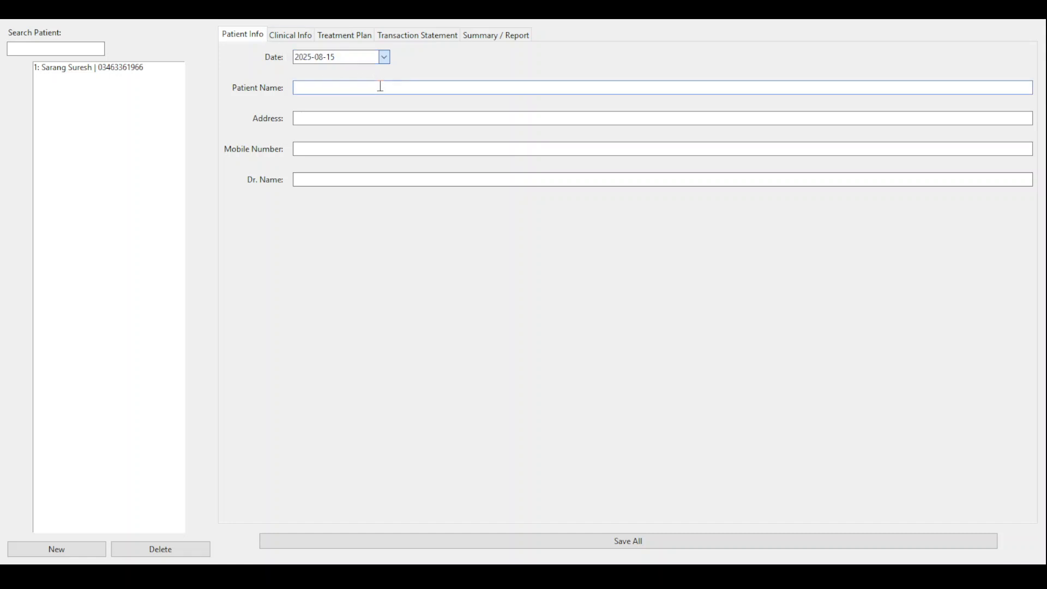
click(393, 117)
text(SS)
click(393, 148)
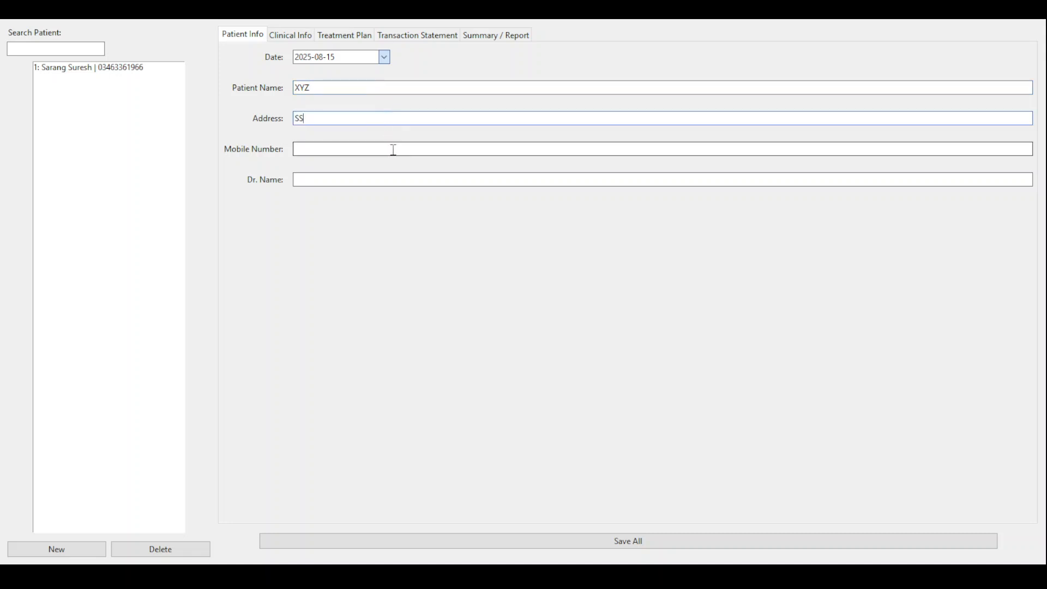
text(SS)
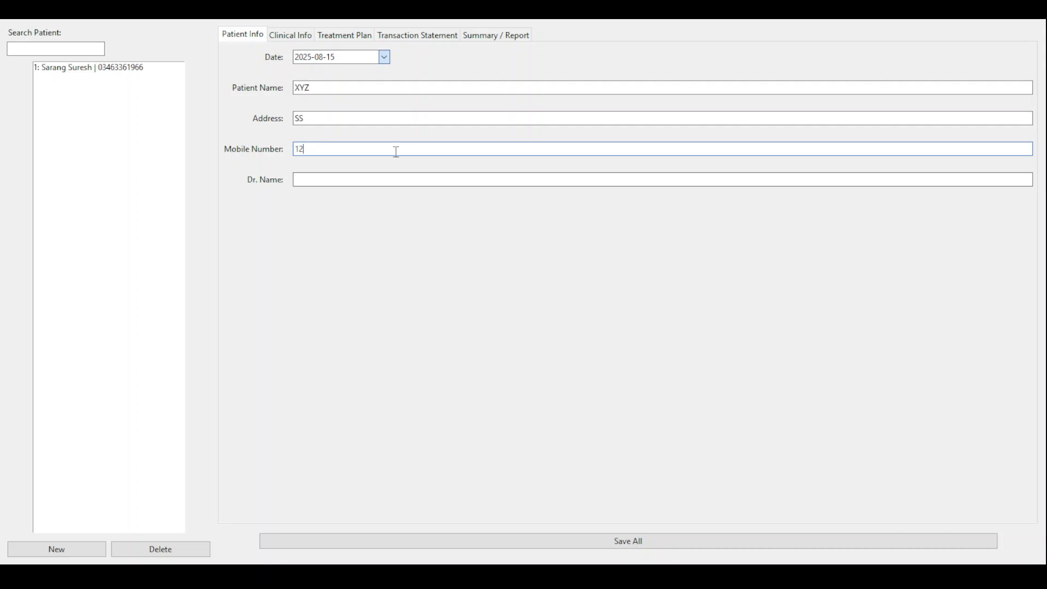
text(34)
click(393, 173)
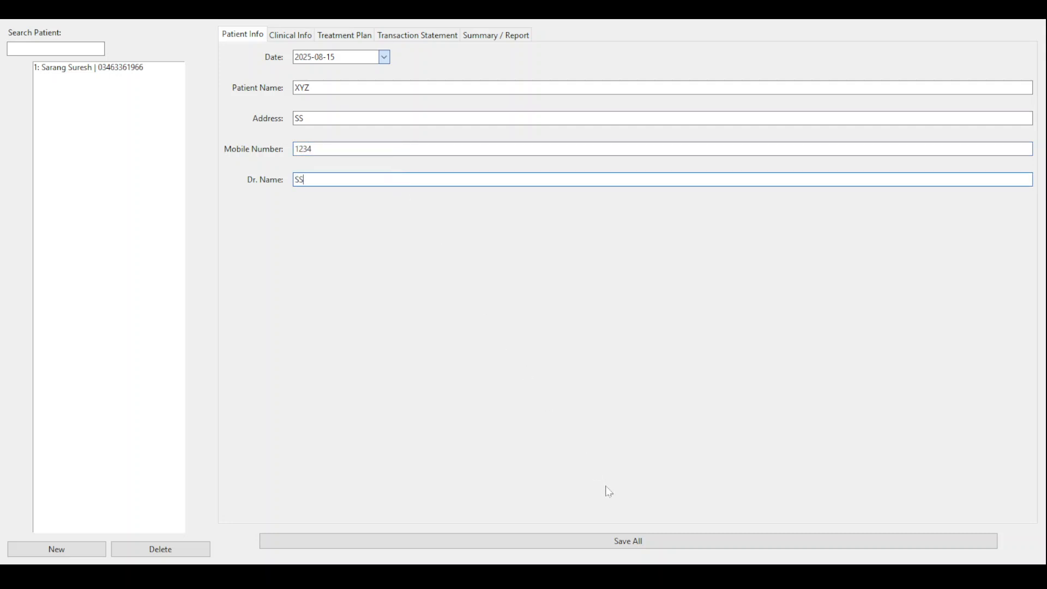
click(615, 540)
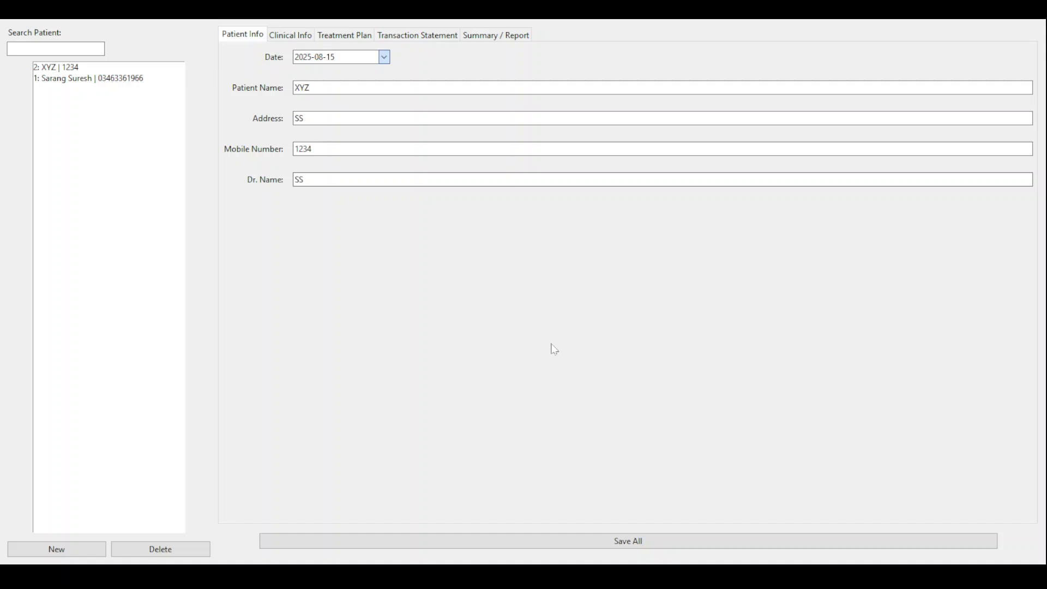
click(63, 46)
- Search for the first patient, open their record, and review its tabs
text(SUR)
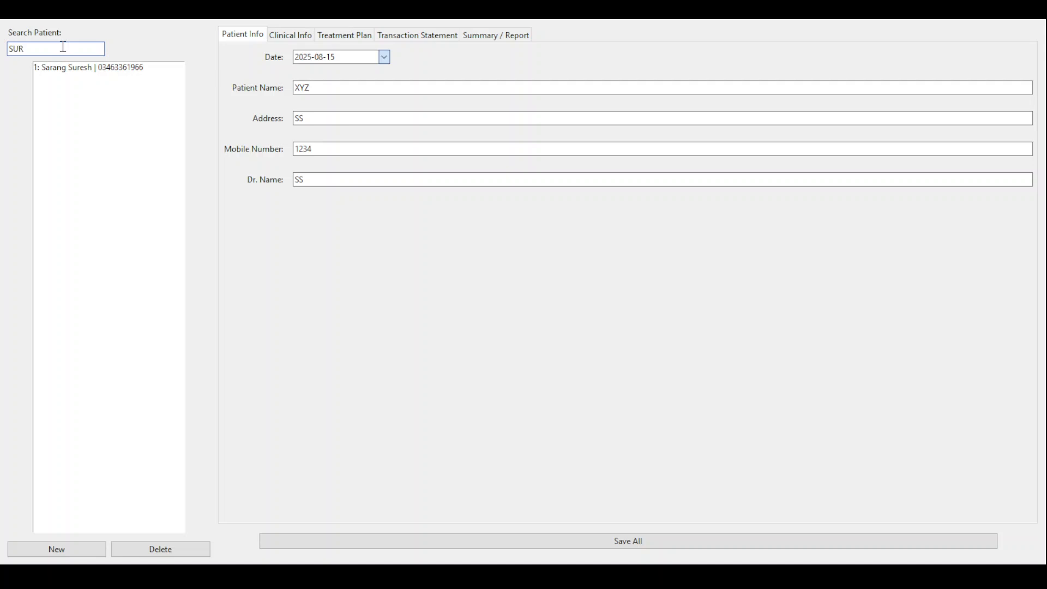
click(87, 68)
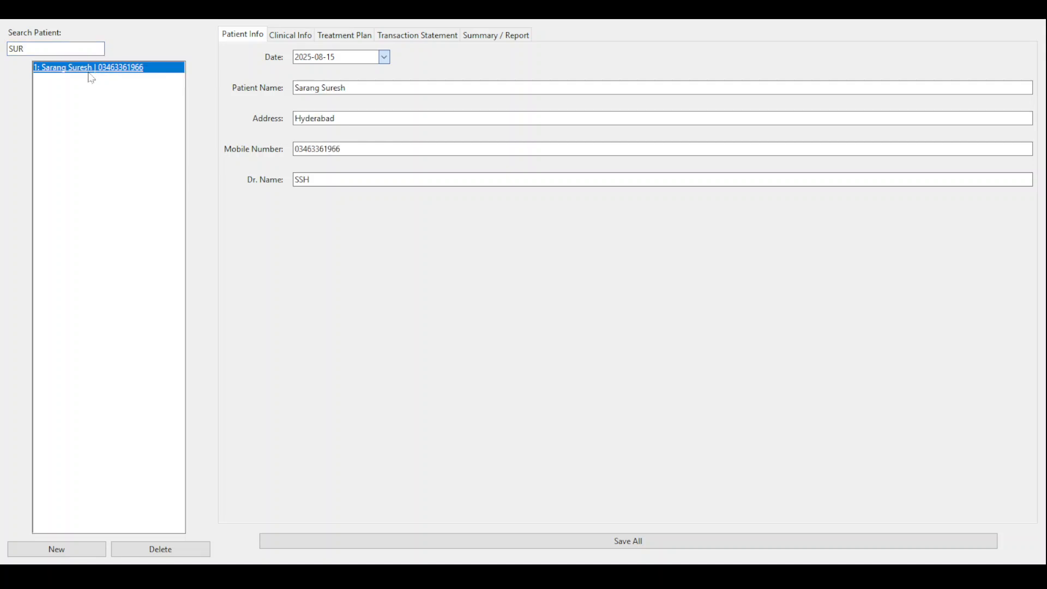
click(292, 36)
click(336, 35)
click(419, 36)
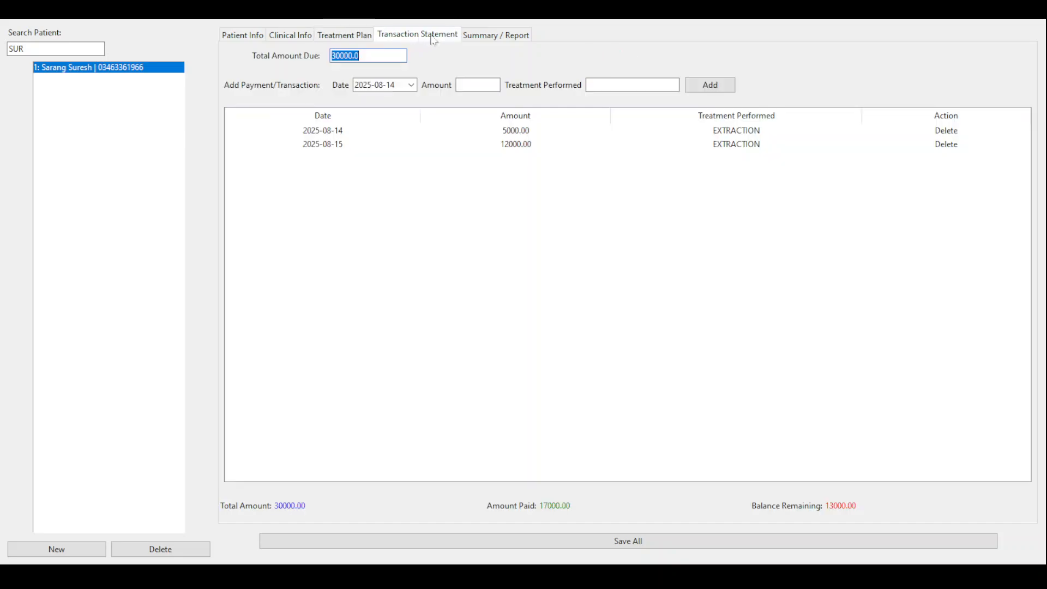
click(478, 34)
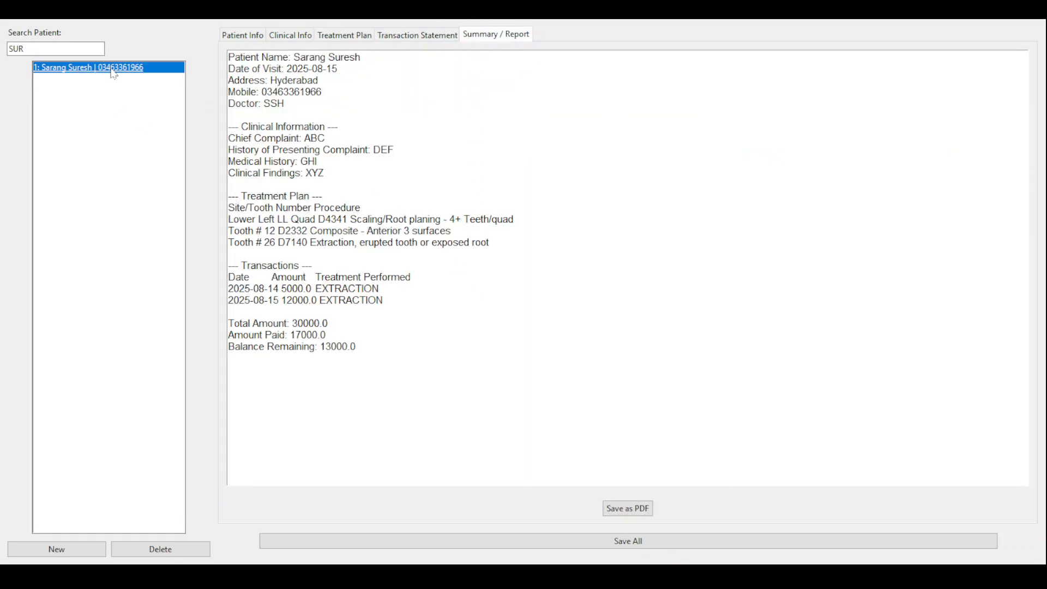
click(394, 37)
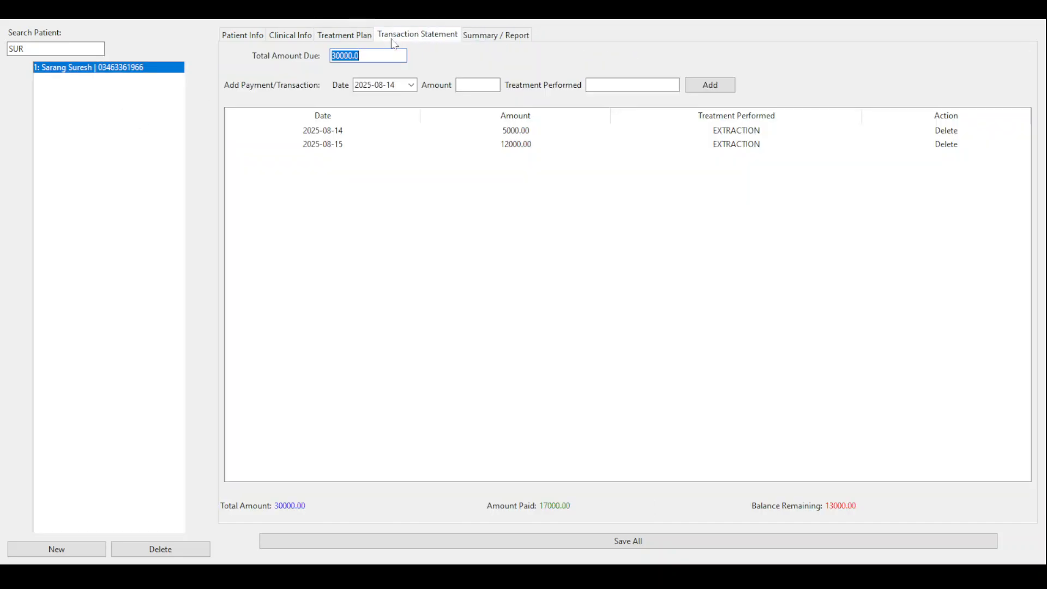
- Add a 1000 SCALING payment to the transaction statement, bringing the total paid to 18000
click(473, 85)
click(620, 82)
text(SCALING)
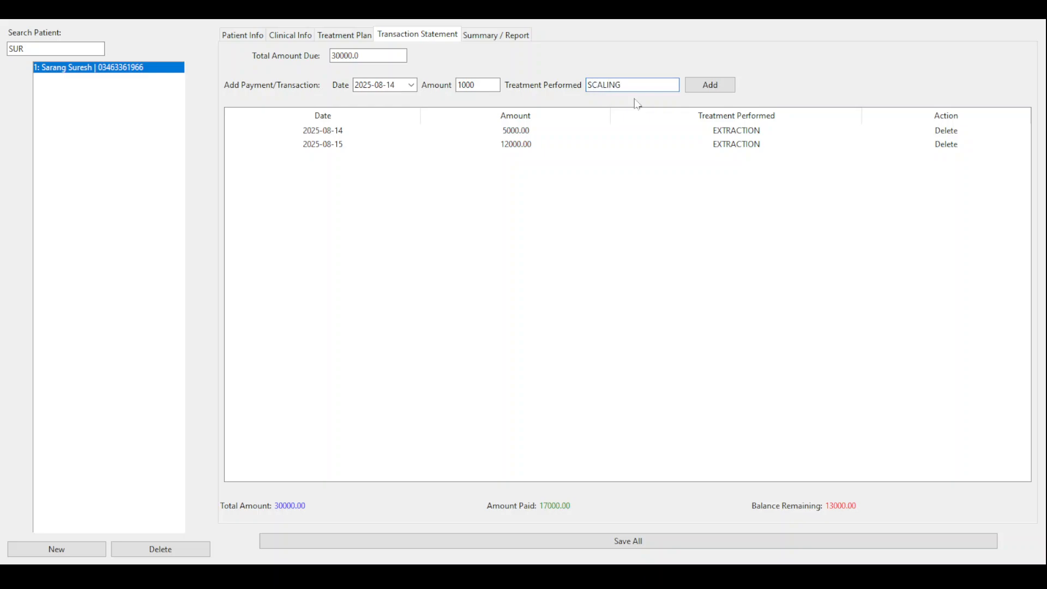
click(714, 86)
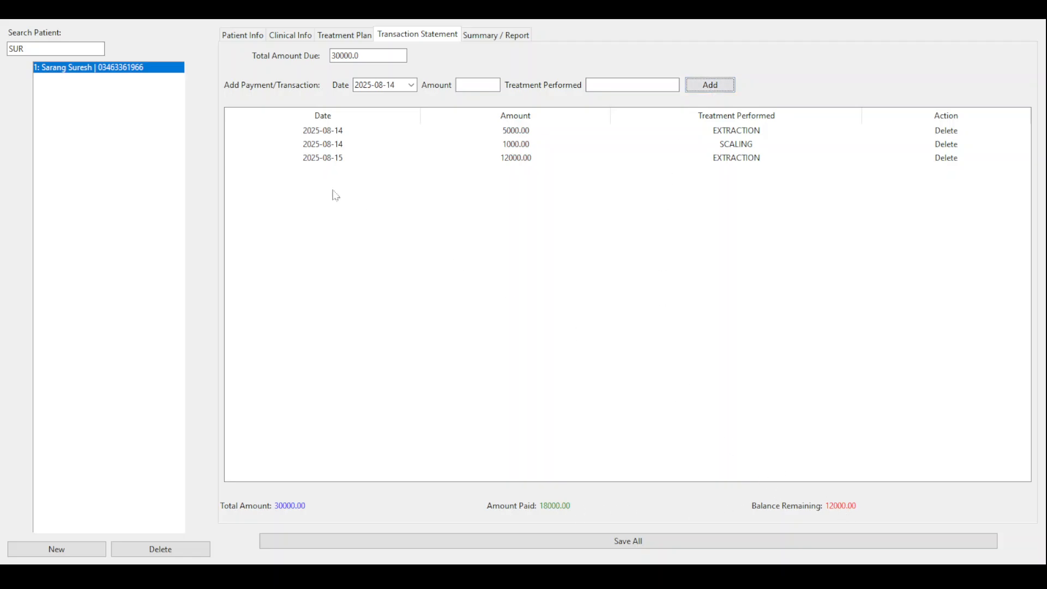
click(502, 34)
- Refresh the summary report, review the SCALING payment and 12000 balance, then return to Patient Info
click(116, 68)
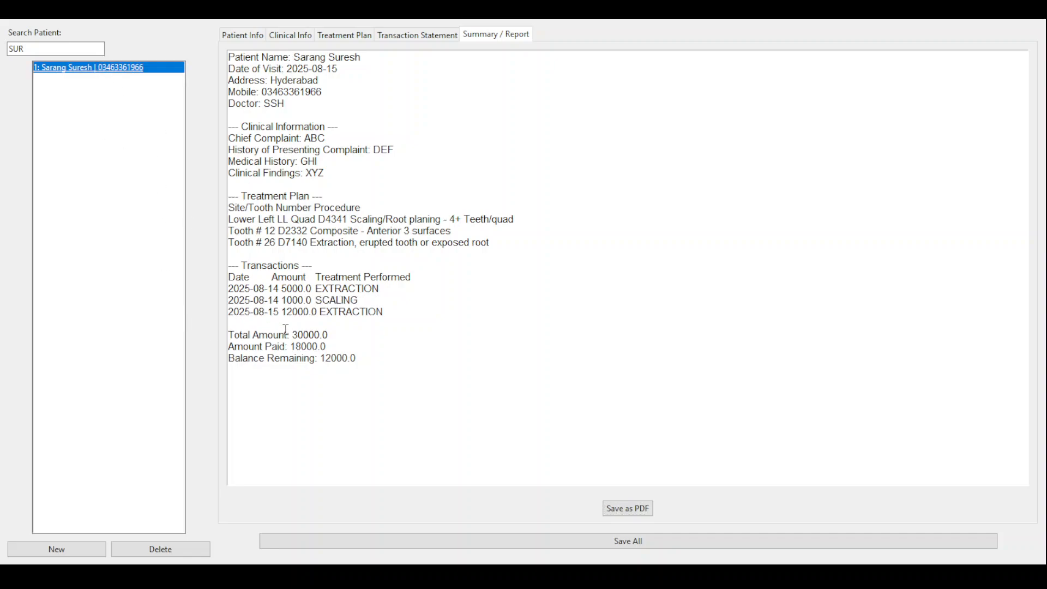
drag(291, 346, 353, 351)
click(353, 368)
drag(257, 247, 296, 344)
click(314, 365)
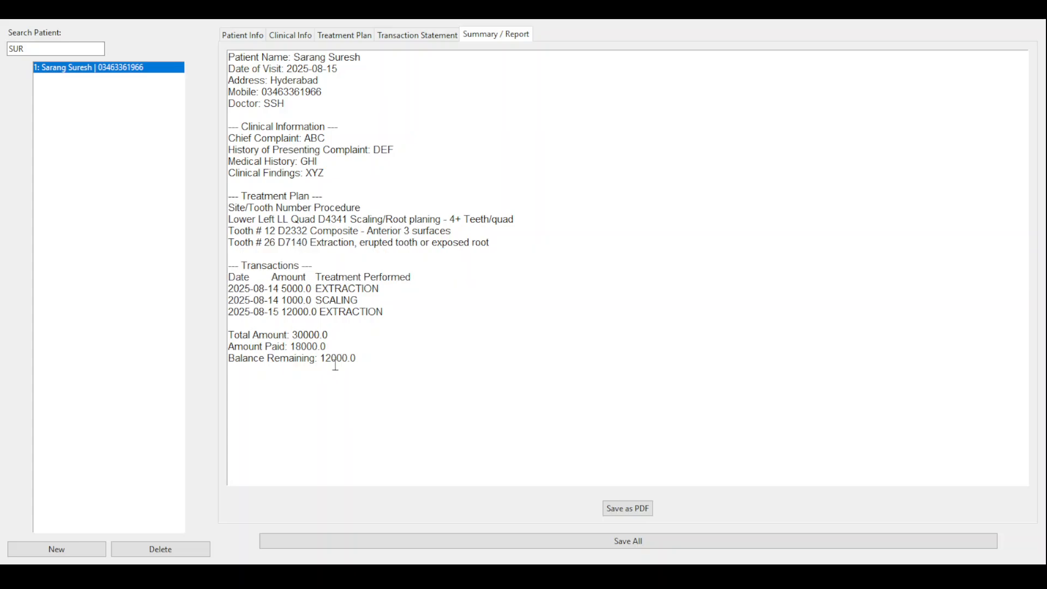
drag(273, 195, 347, 381)
click(360, 363)
click(226, 39)
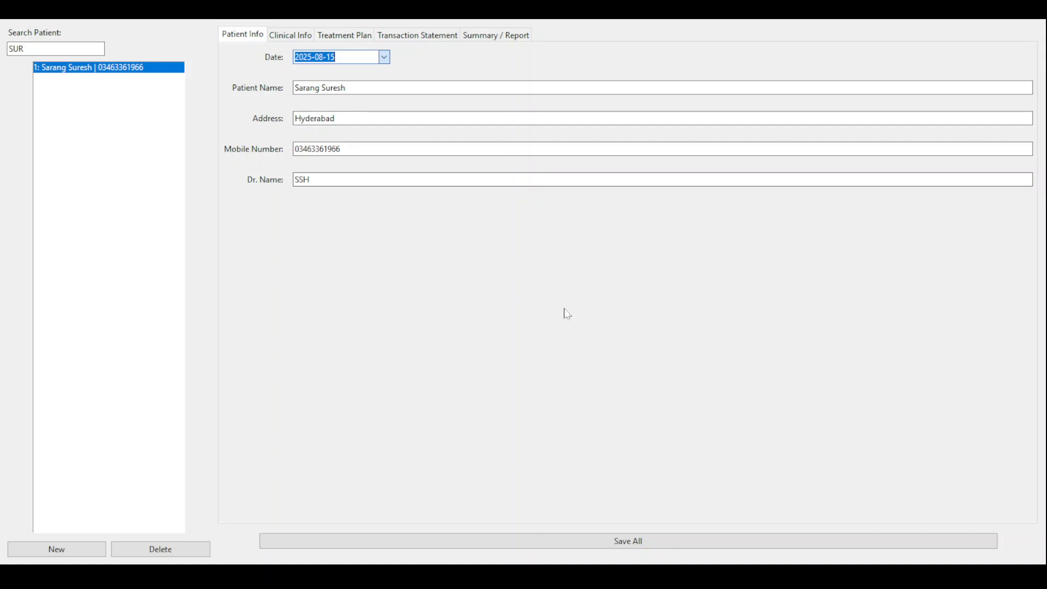